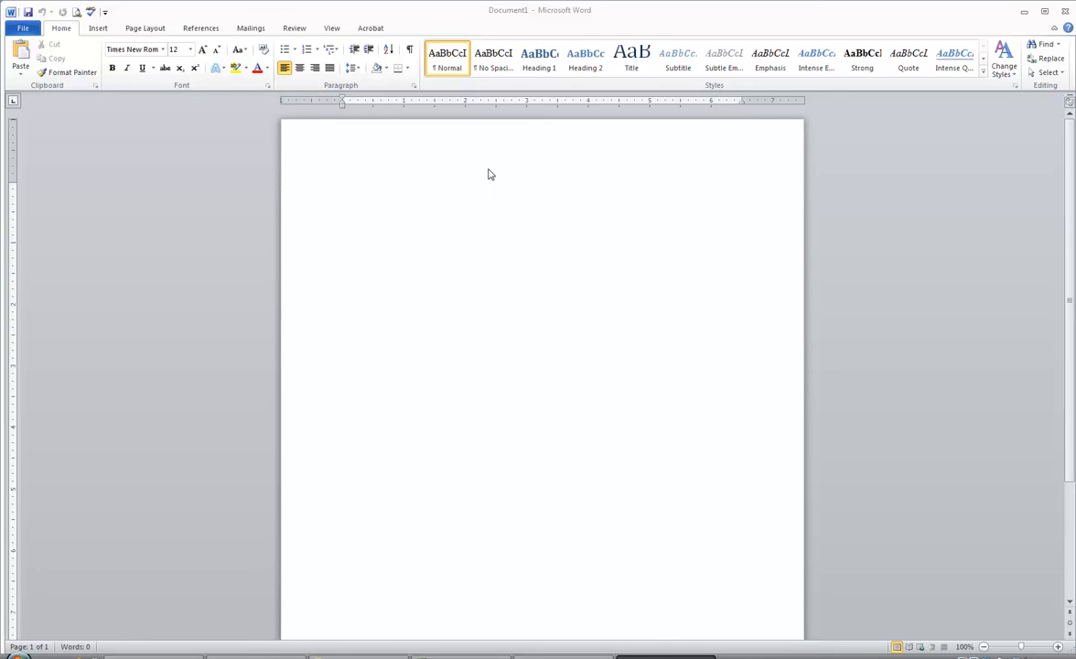
Open the header, turn on Different First Page, and insert a Plain Number 3 page number in the first-page header.
double_click(519, 138)
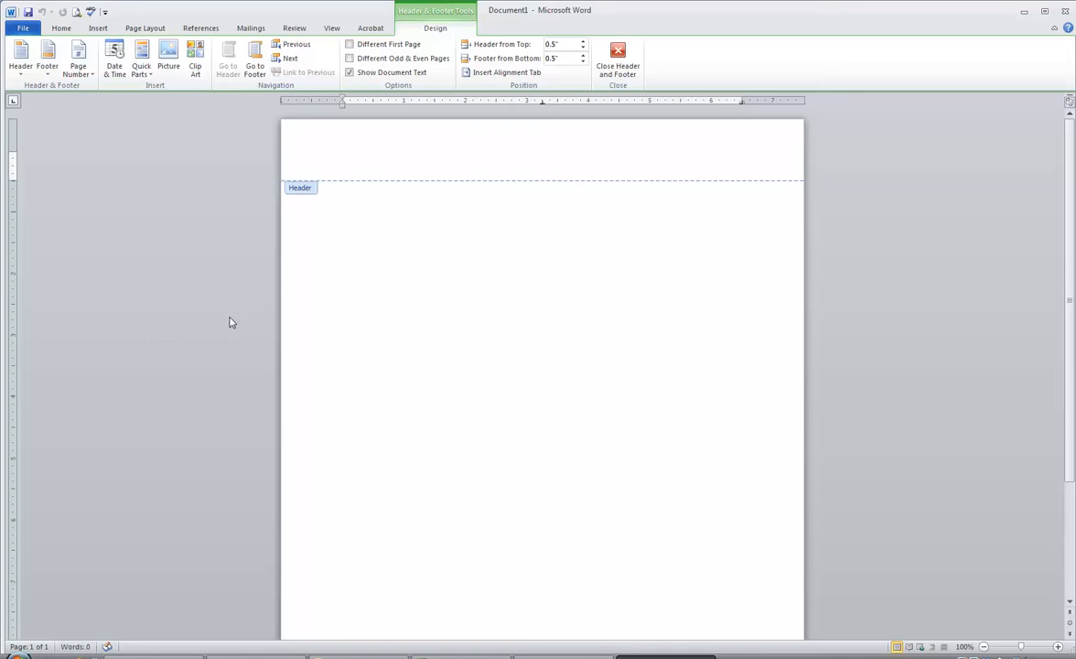
click(350, 48)
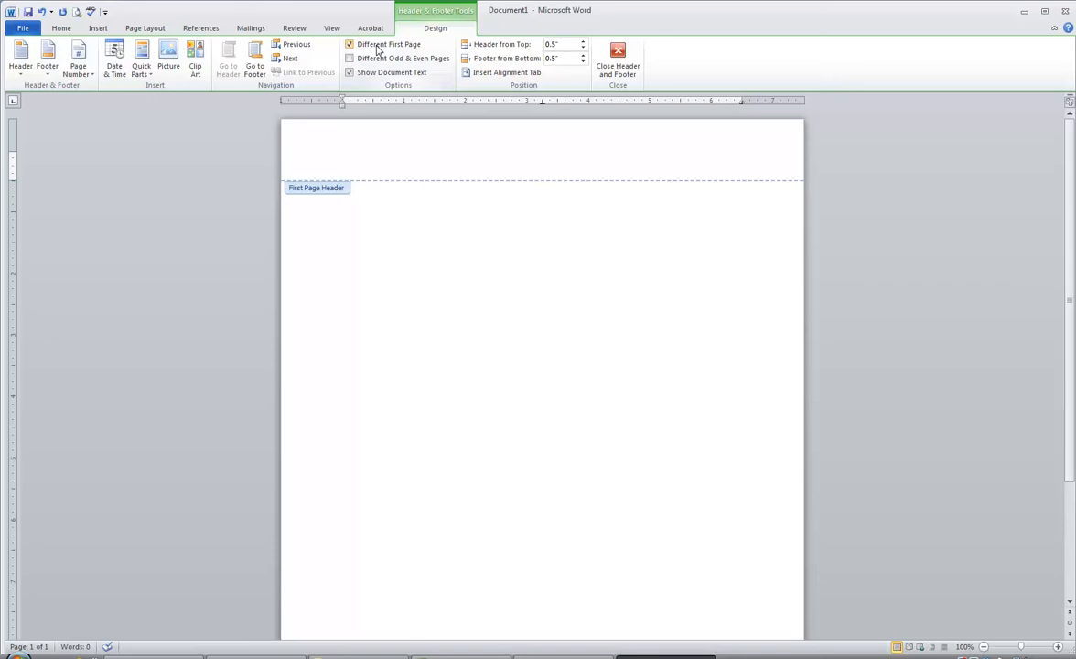
click(81, 76)
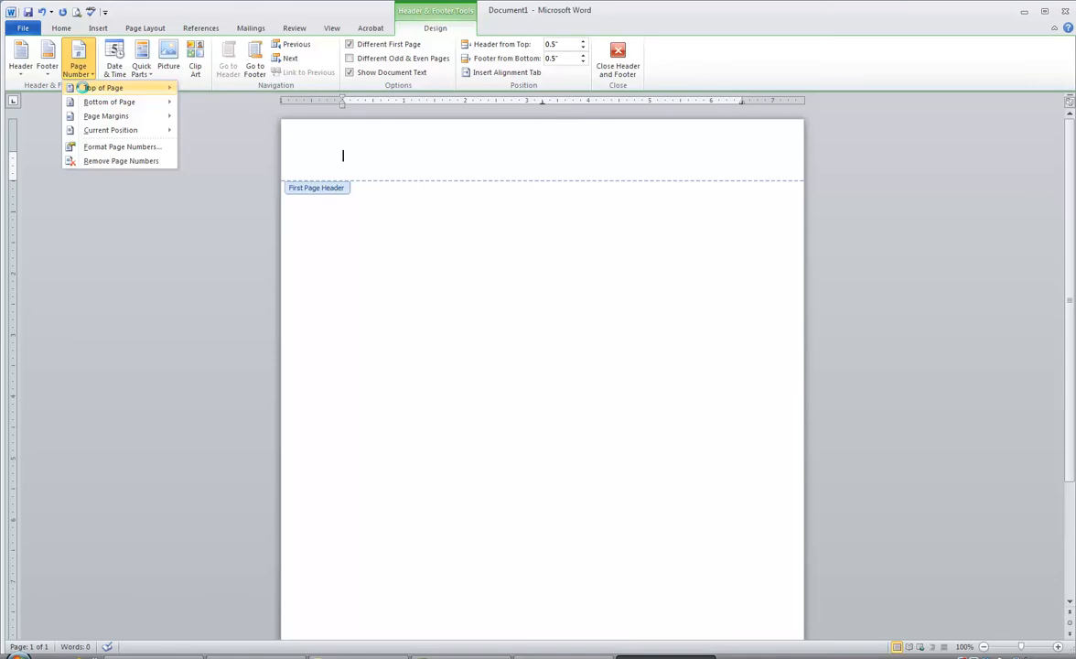
click(80, 87)
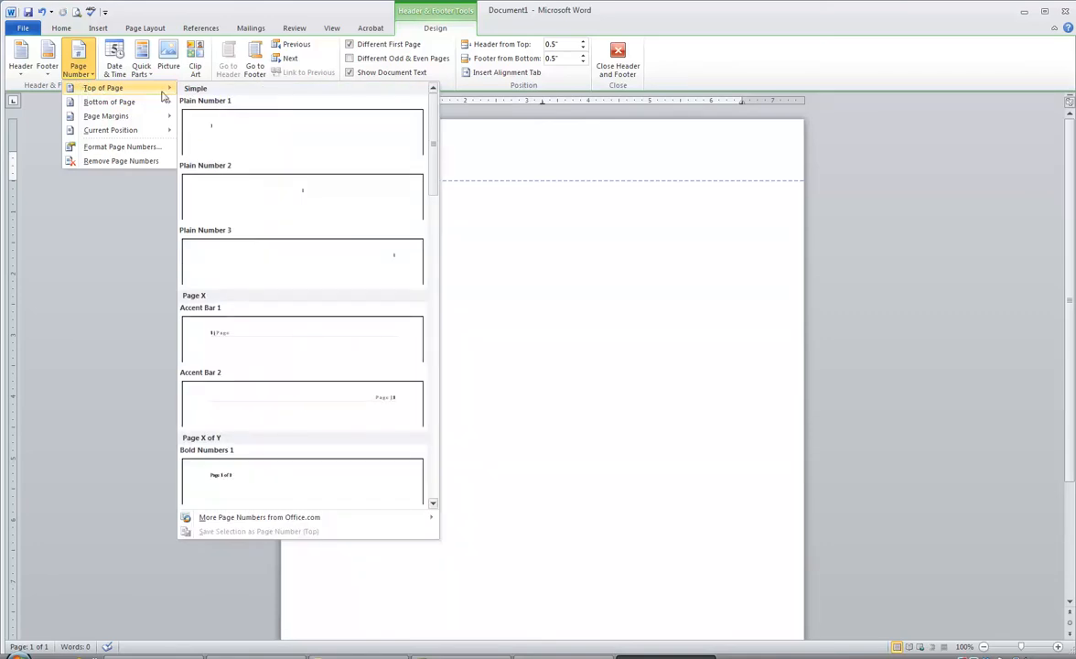
click(338, 267)
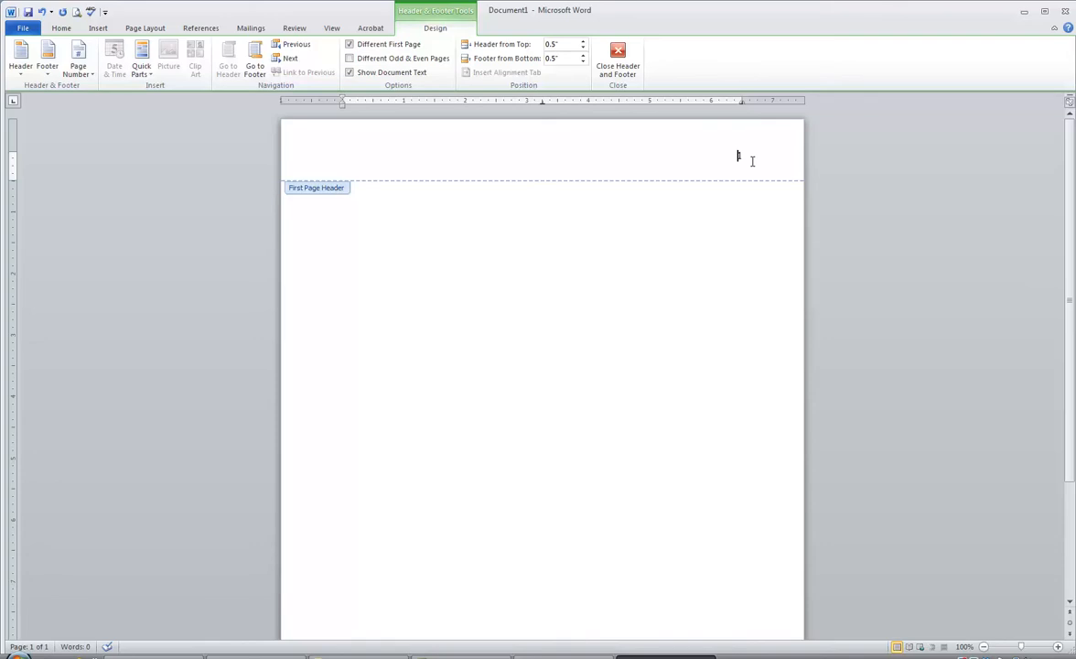
Add "Running head: BLAH BLAH BLAH" before the first-page number, tab it over to the left margin, and return to the body.
click(737, 157)
text(Running head:)
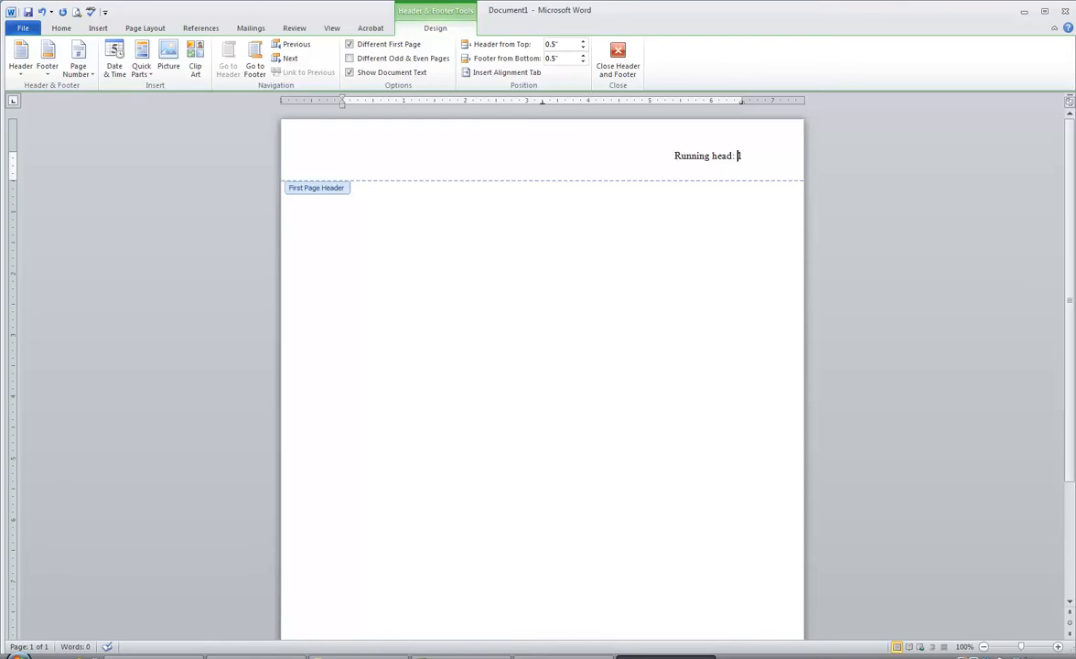
text(BLAH BLAH B)
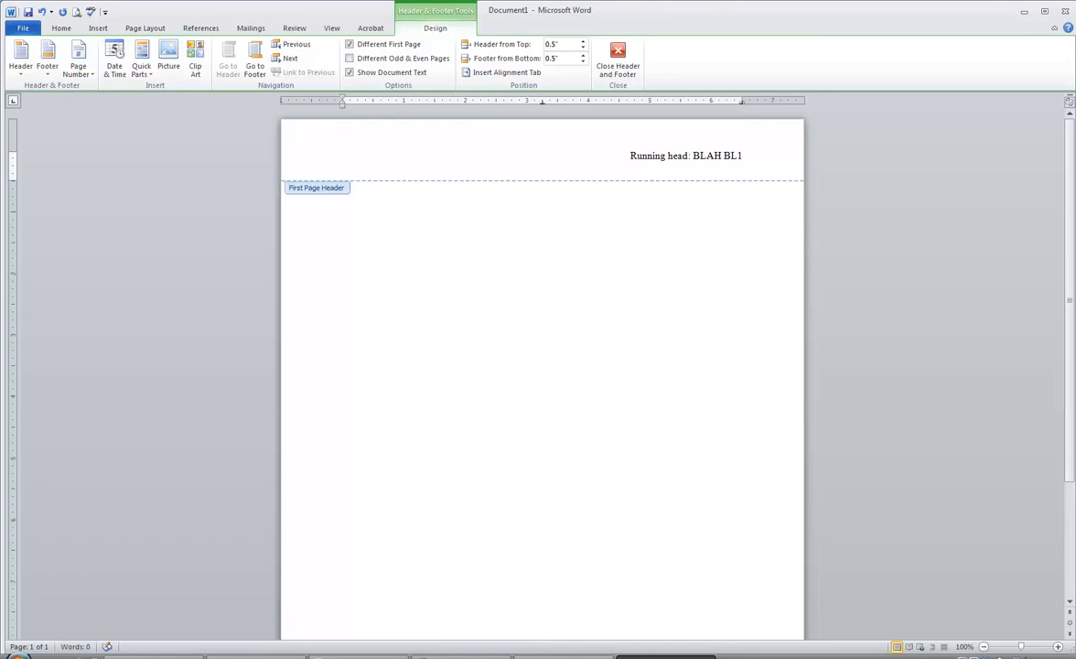
text(LAH)
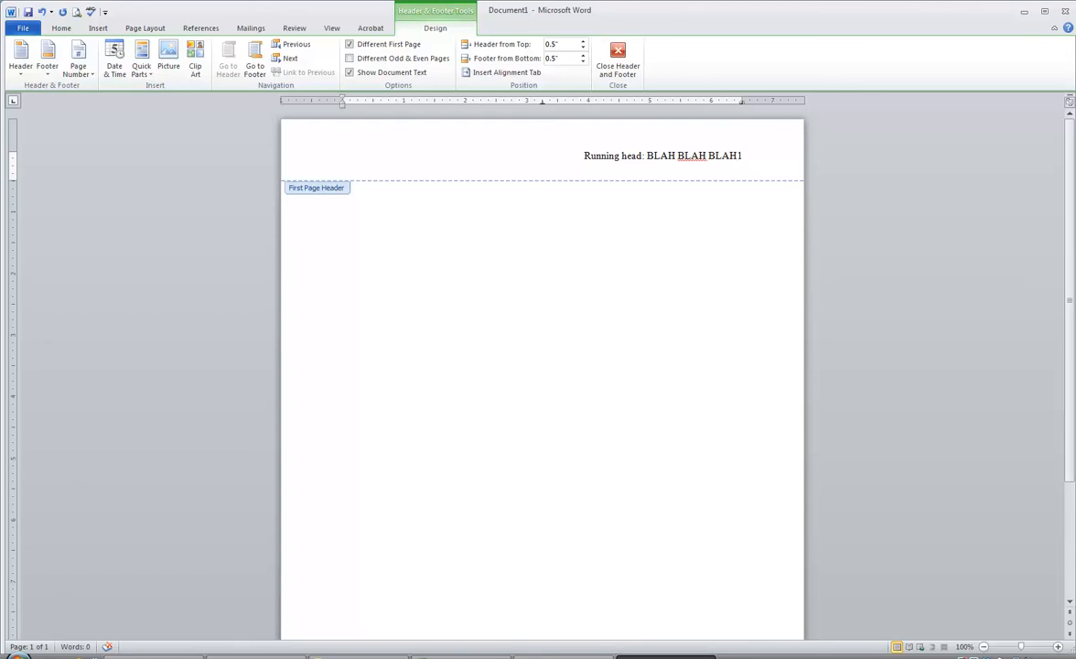
key(Tab)
key(Tab)
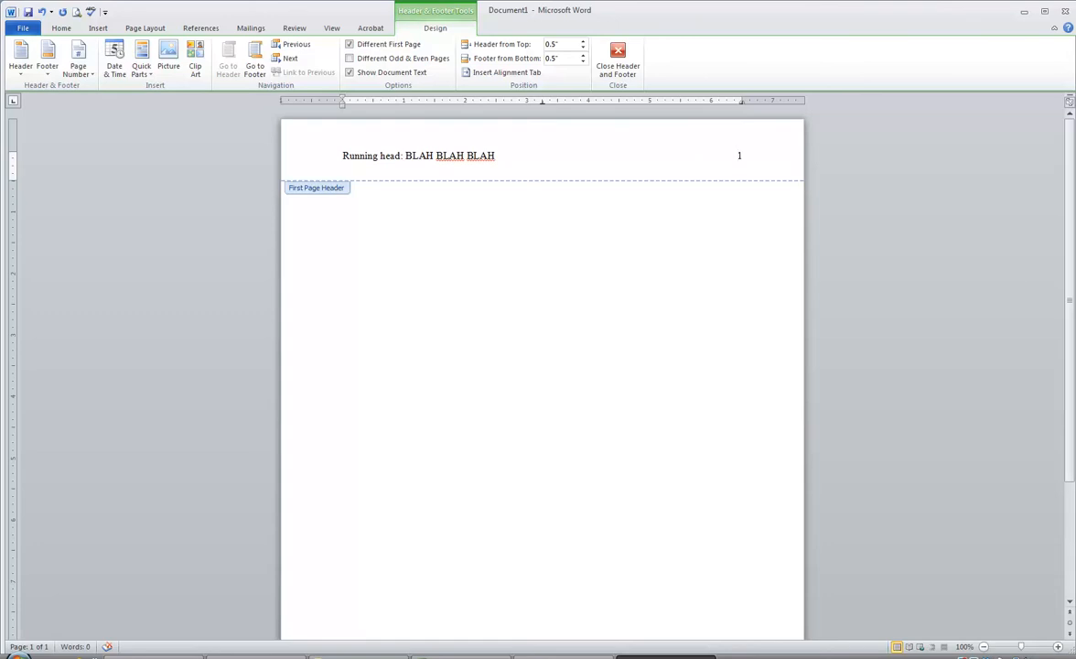
double_click(639, 244)
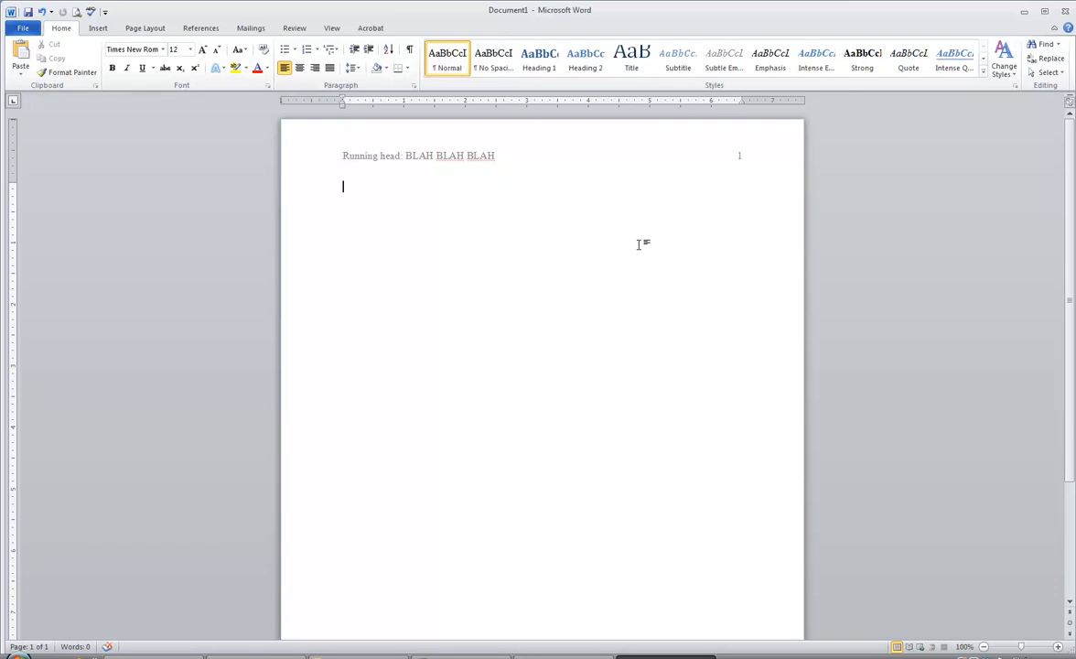
Enter the title page lines "Your Title of Paper", "Your Name" and "Your University" on separate lines.
text(Your Title of Paper)
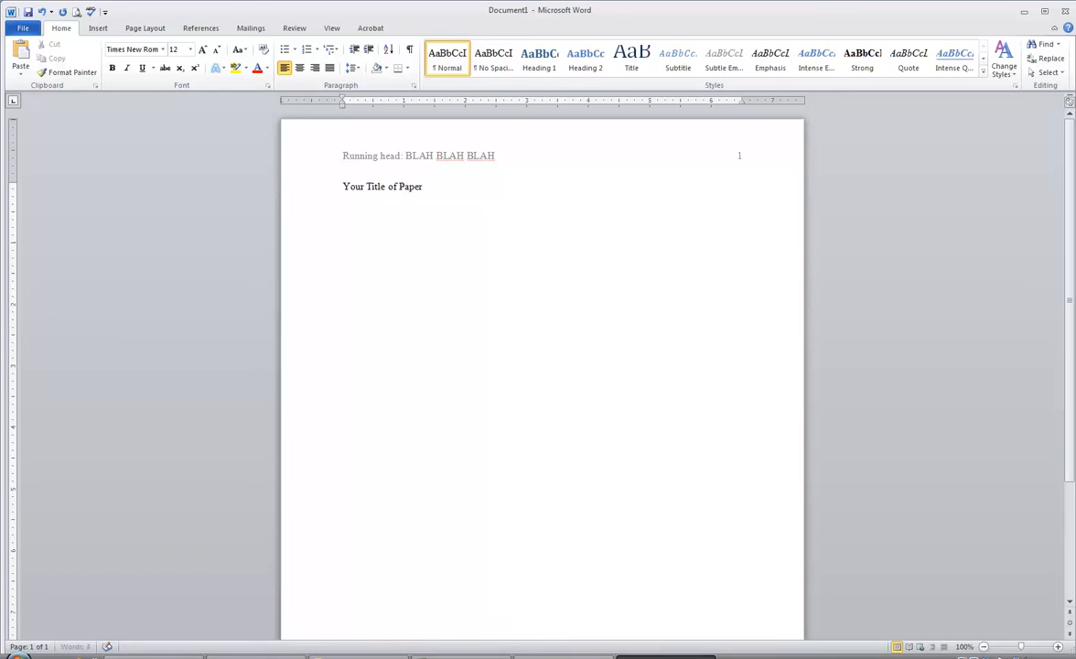
key(Return)
text(Your Name)
key(Return)
text(Your University)
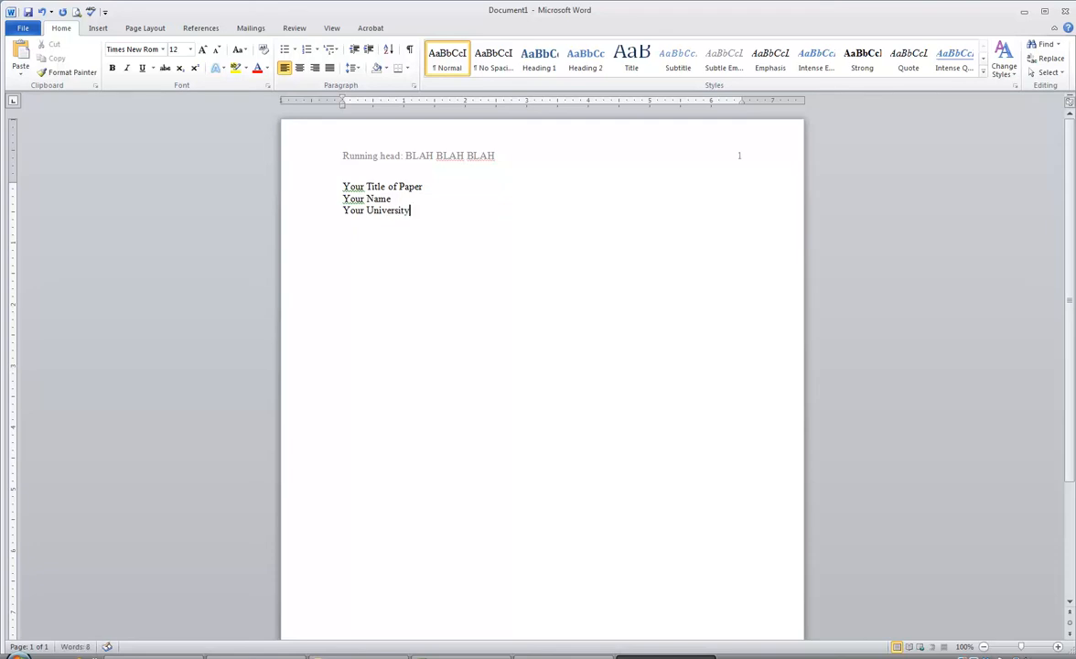
Center the three title page lines and set their line spacing to Double.
drag(341, 186, 413, 215)
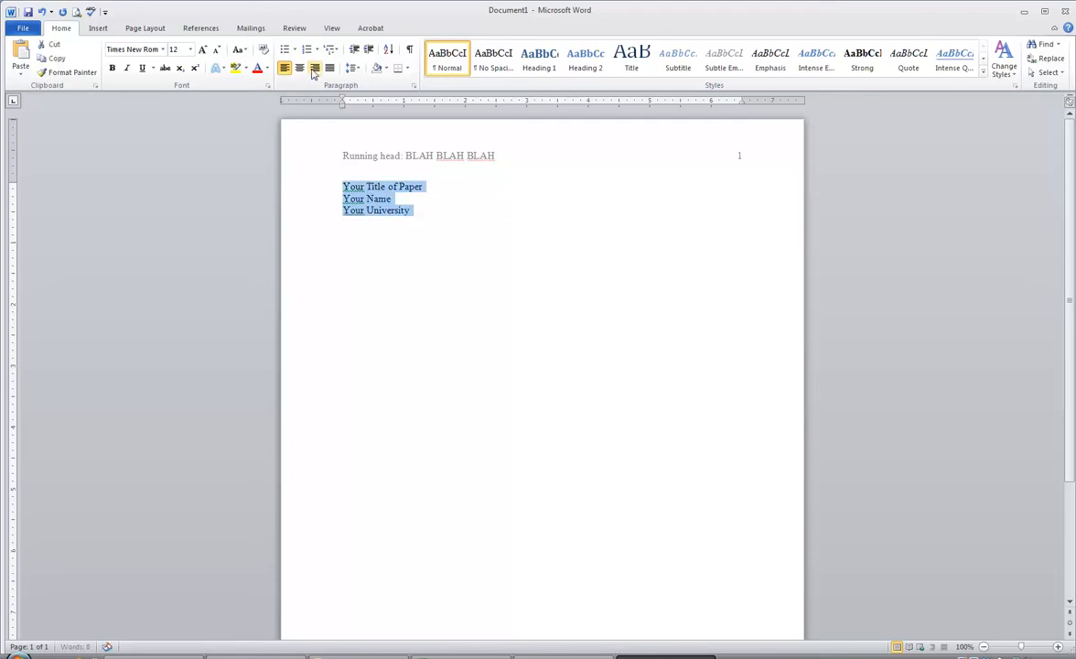
click(299, 69)
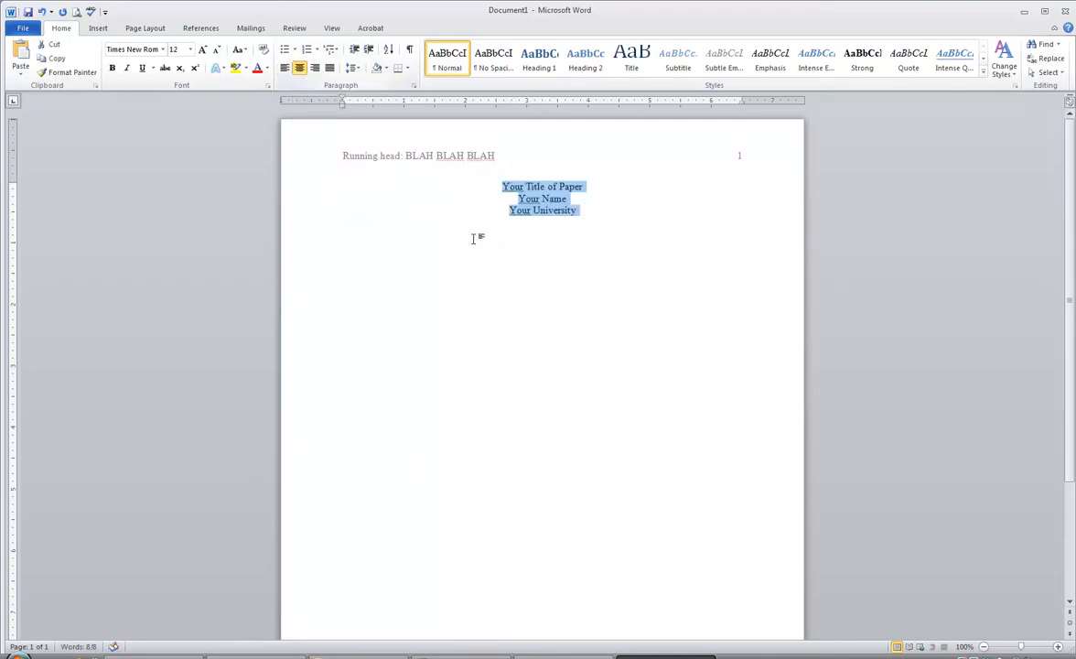
click(414, 86)
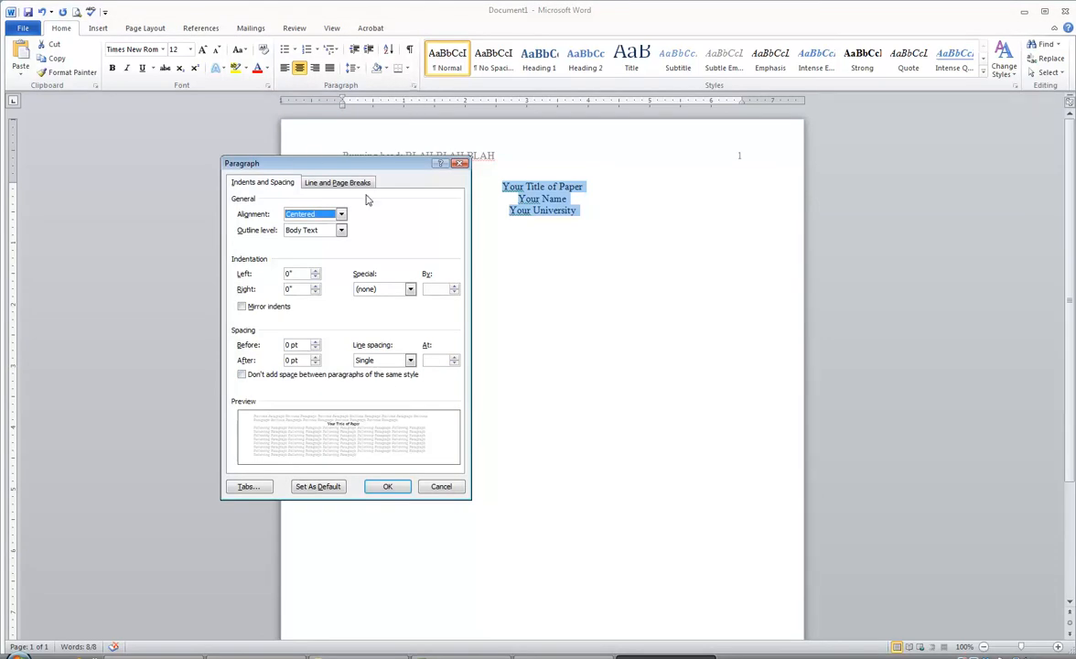
click(410, 360)
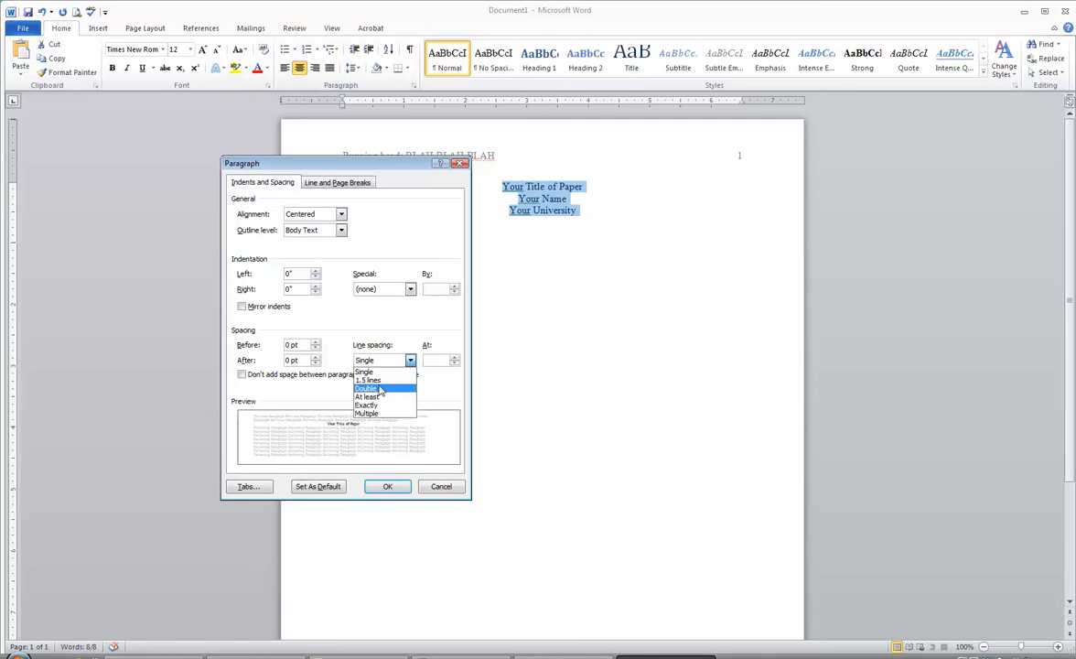
click(378, 394)
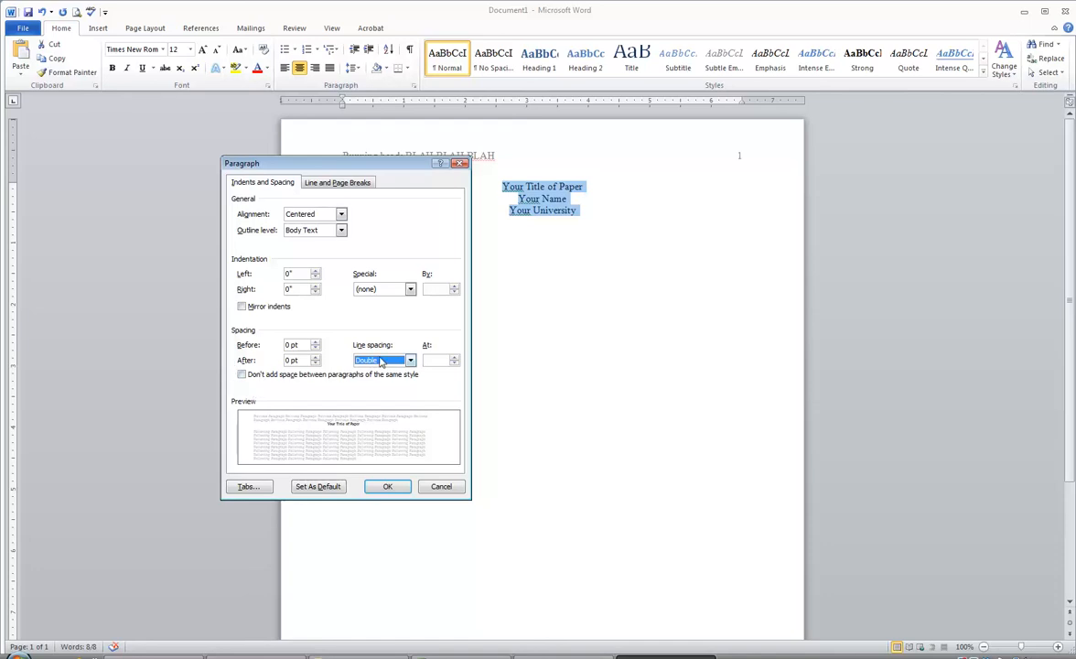
click(388, 487)
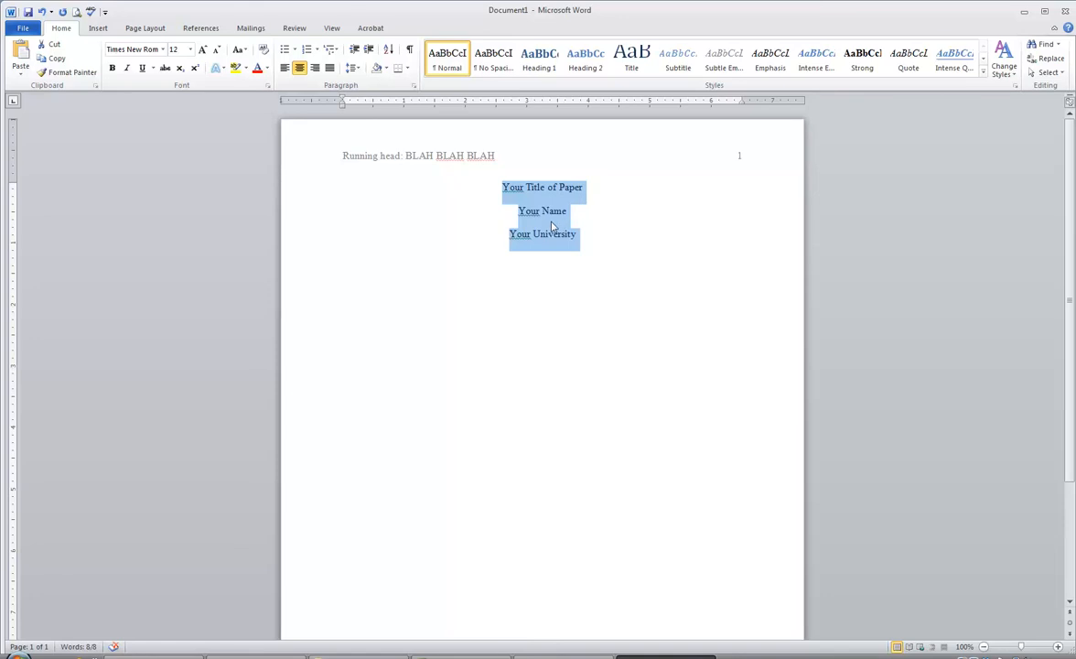
Insert four blank lines above the title to move the title block down the page.
click(491, 187)
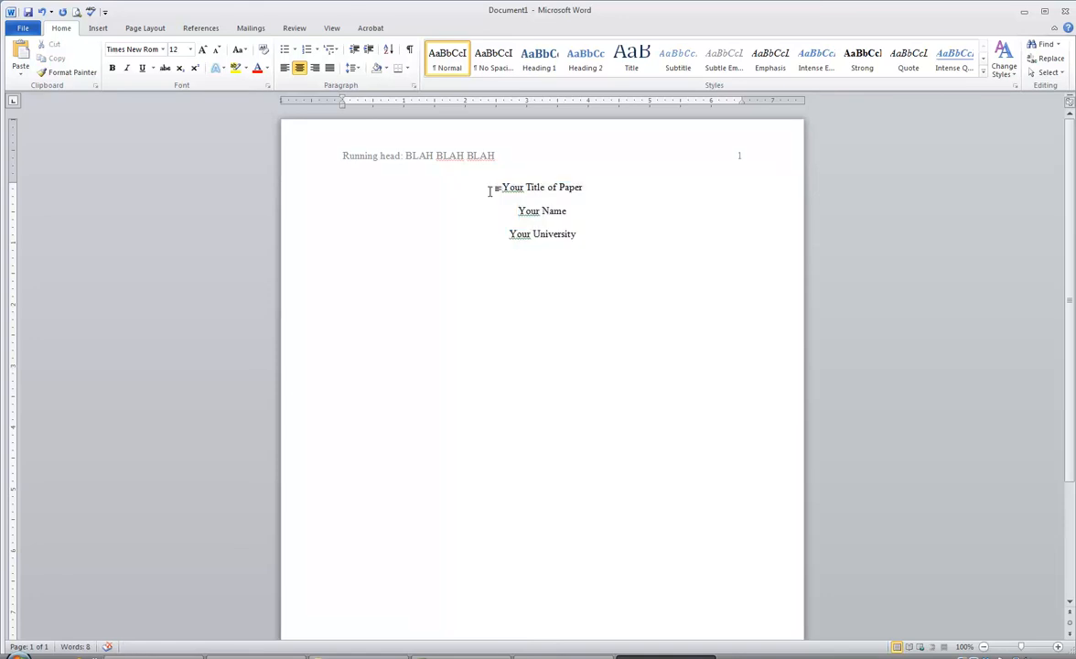
key(Return)
key(Return)
key(Return)
key(Return)
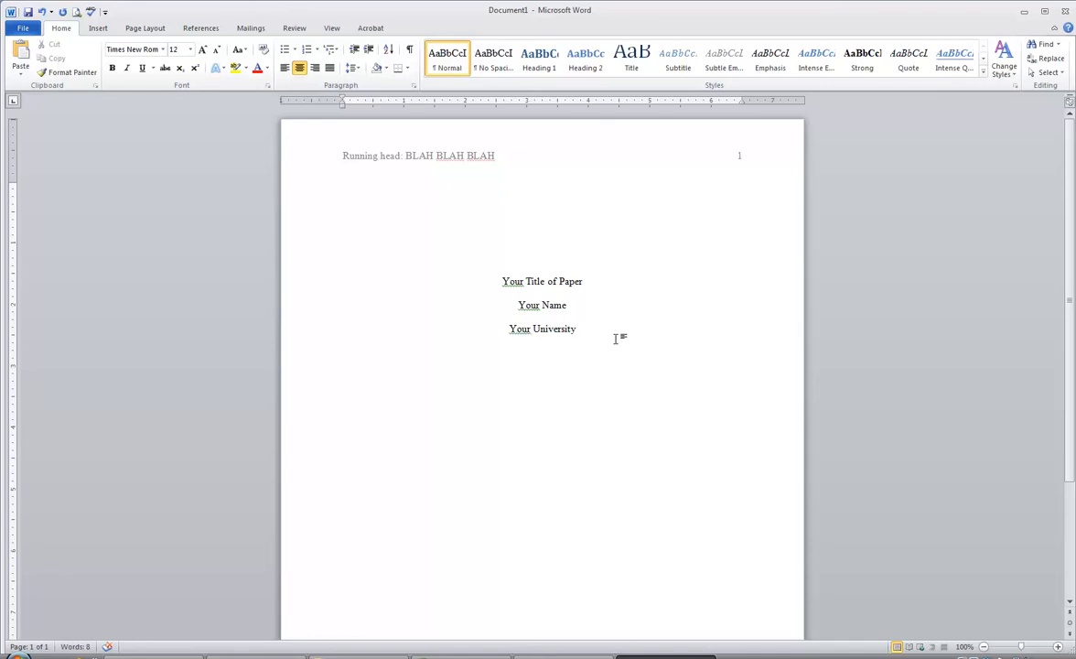
Insert a page break below the "Your University" line to start a second page.
click(615, 338)
key(Return)
key(Return)
key(Return)
key(Return)
key(Return)
click(99, 30)
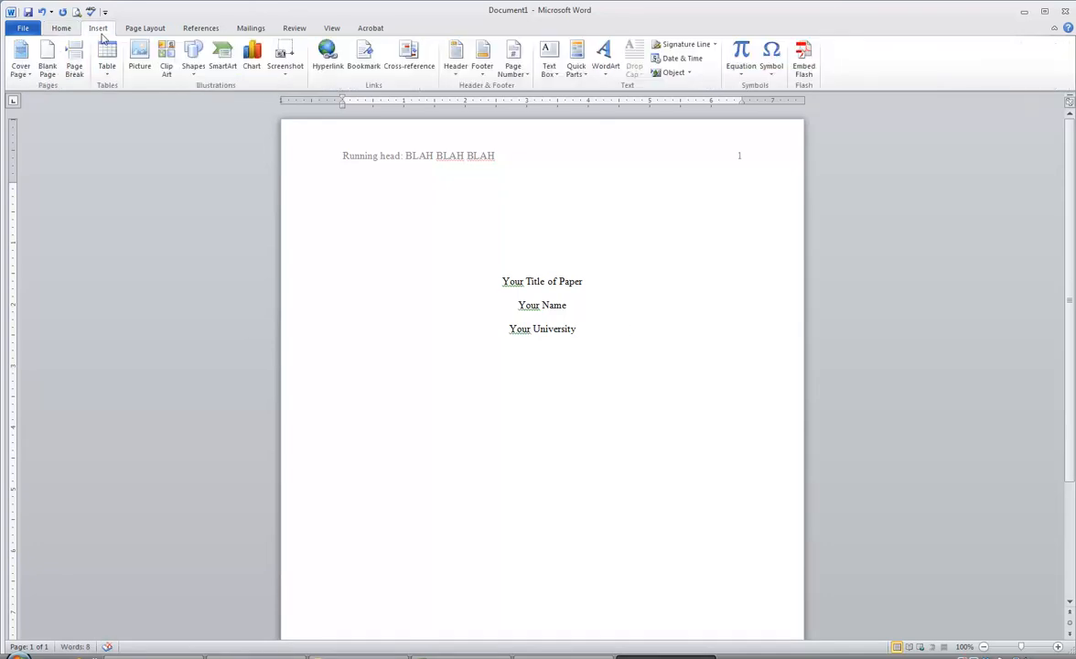
click(73, 57)
Open the second page's header and insert a Plain Number 3 page number at the top of the page.
scroll(494, 329, down, 6)
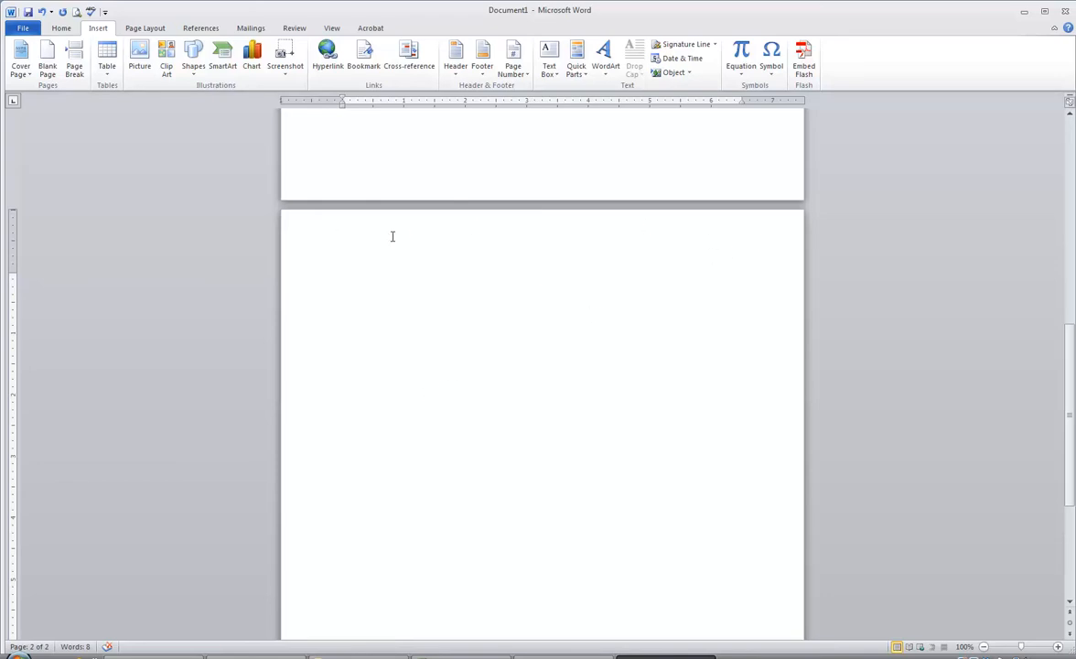
double_click(544, 249)
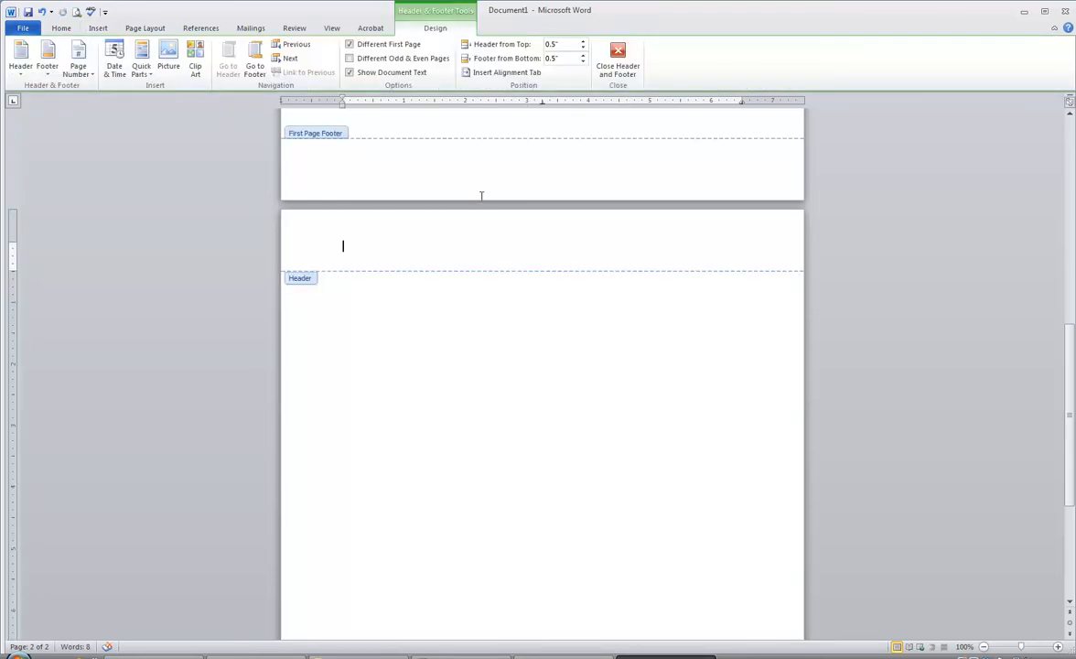
click(78, 60)
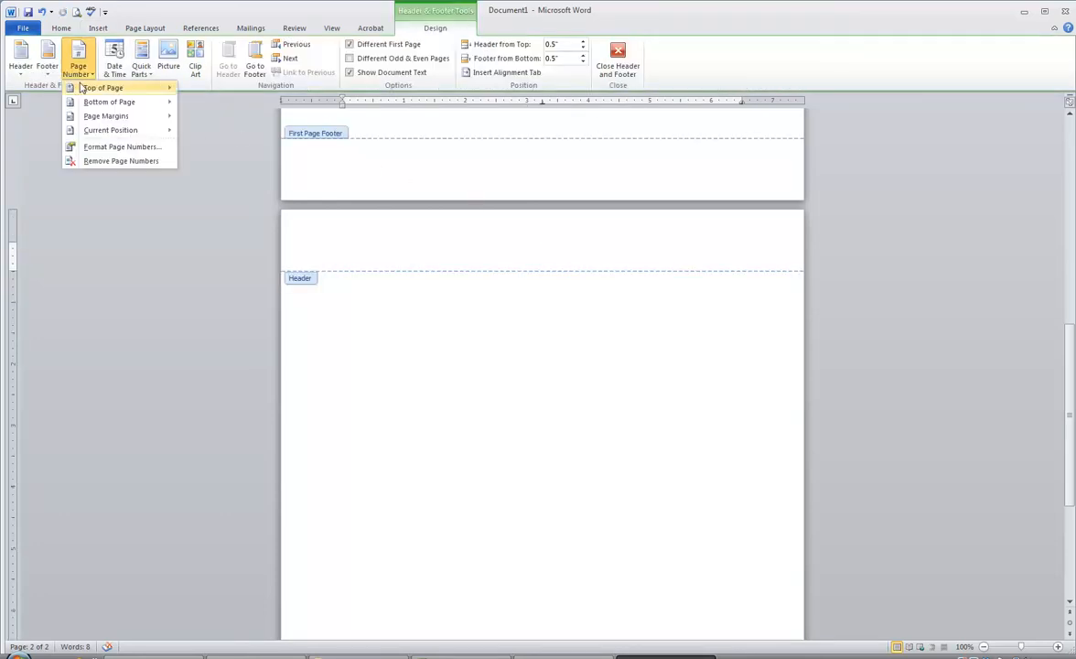
mouse_move(103, 88)
click(323, 256)
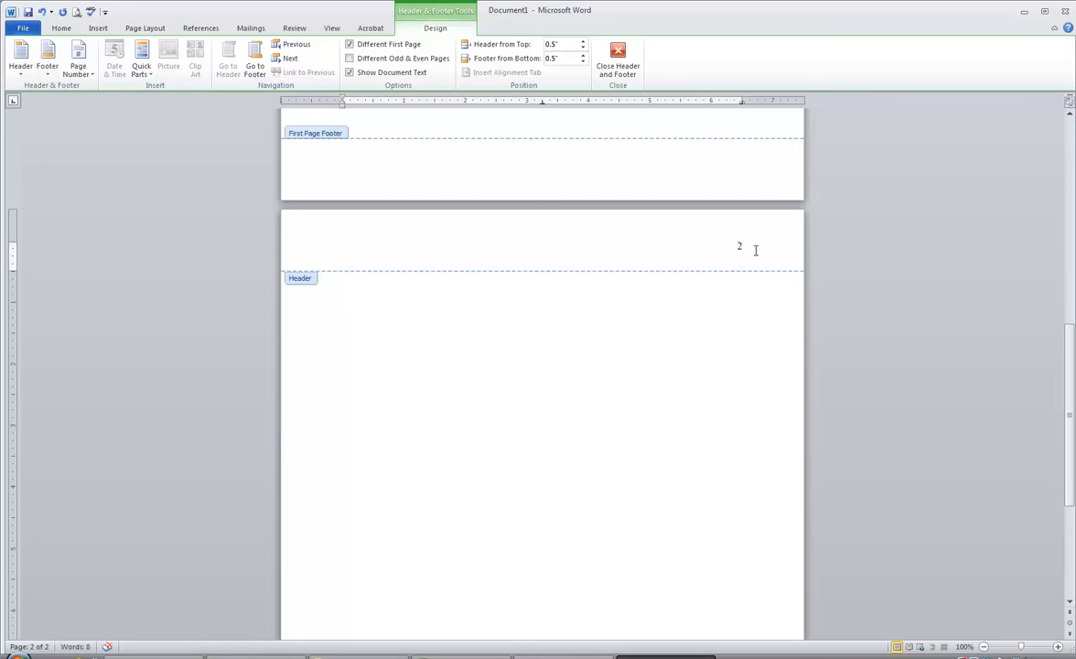
Add "BLAH BLAH BLAH" before the second page's number, tab it over to the left margin, and return to the body.
click(737, 246)
text(BLAH B)
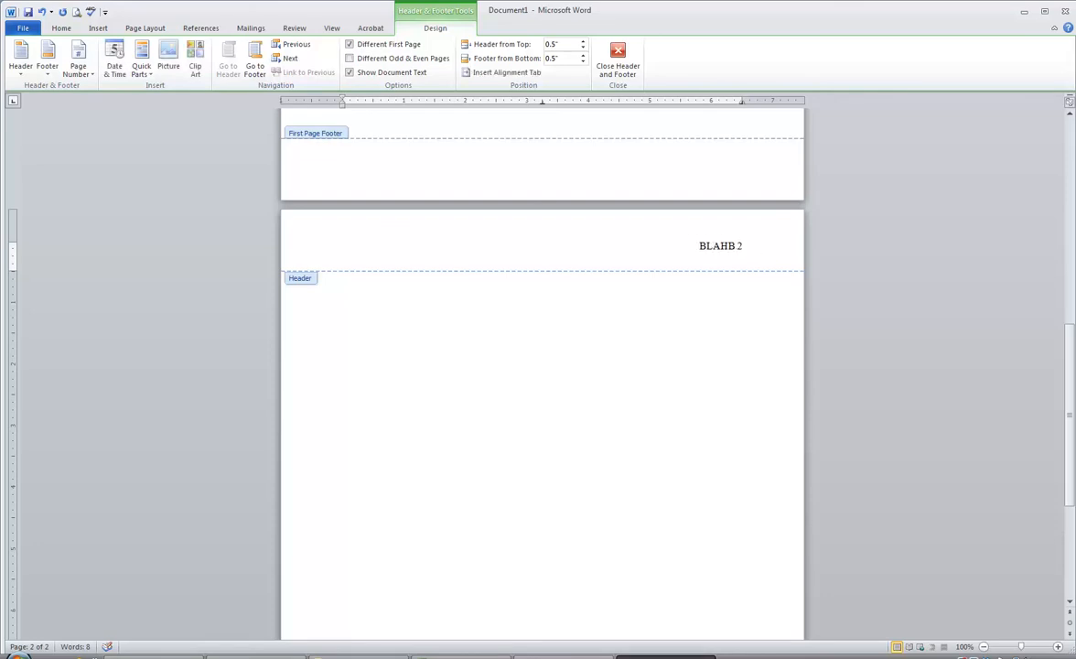
text(LAH BLAH)
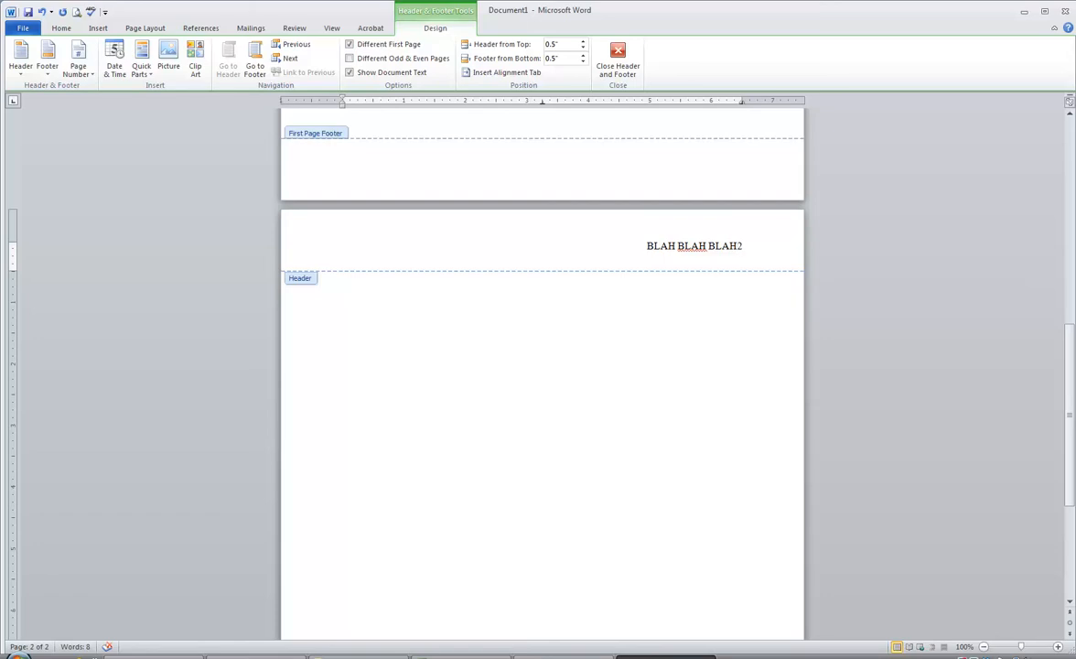
key(Tab)
key(Tab)
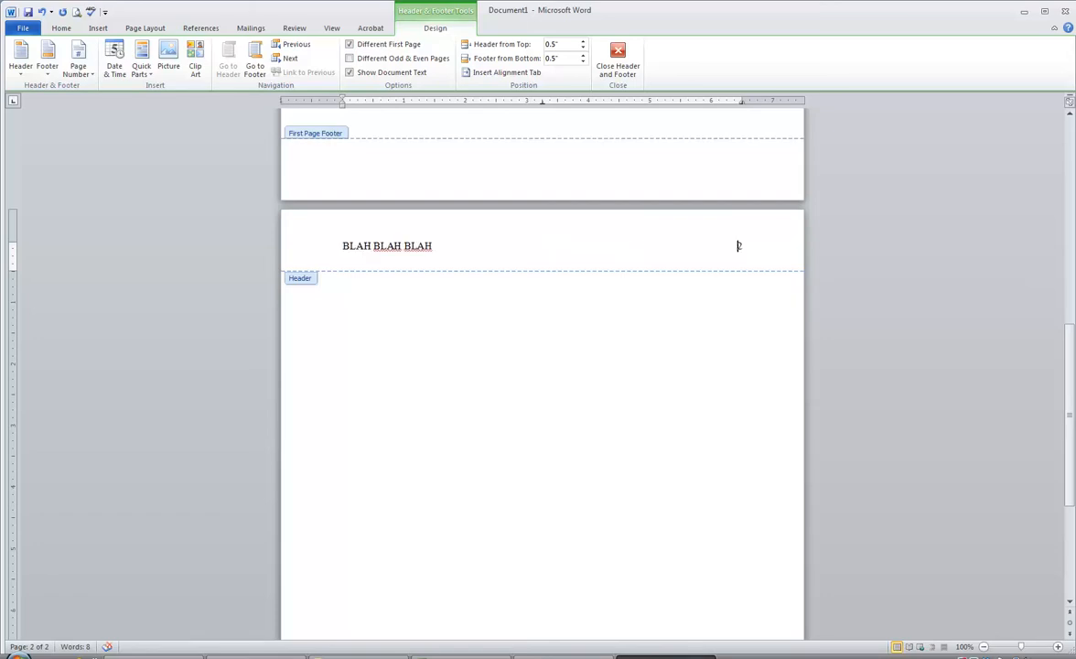
double_click(603, 331)
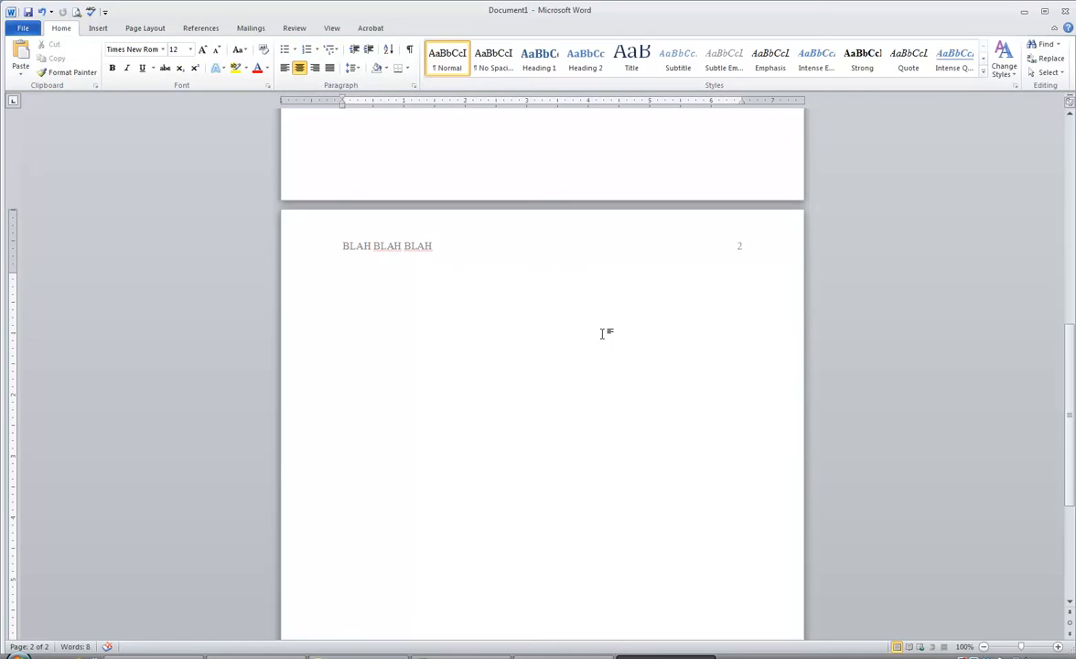
Check the font and size of the first-page running head, and review the title block on page one.
scroll(604, 333, up, 10)
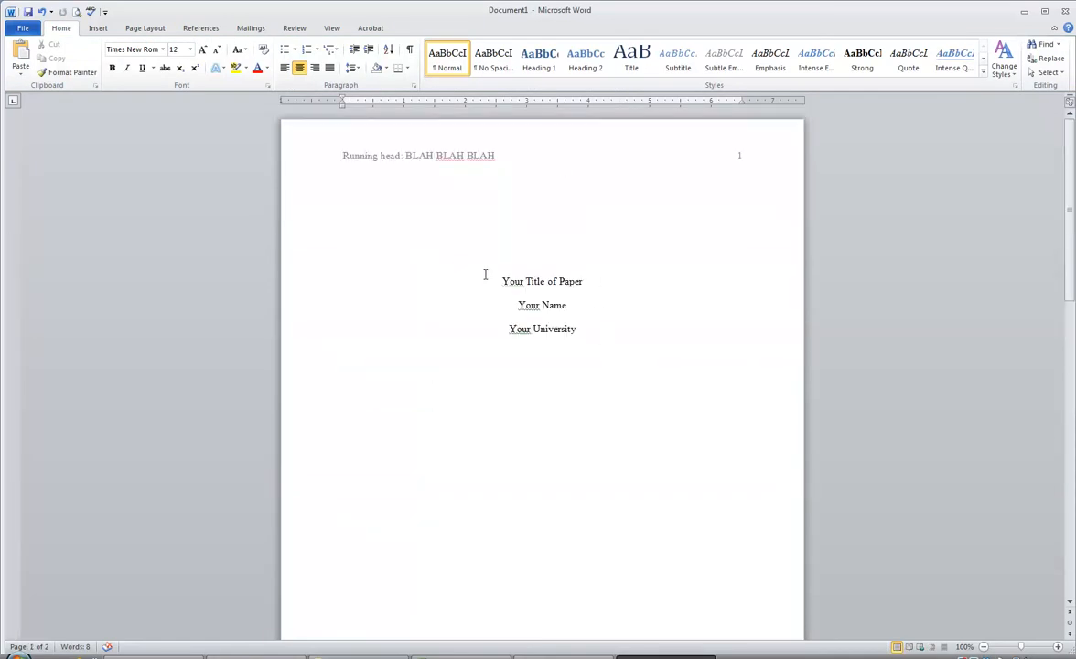
double_click(418, 148)
click(330, 161)
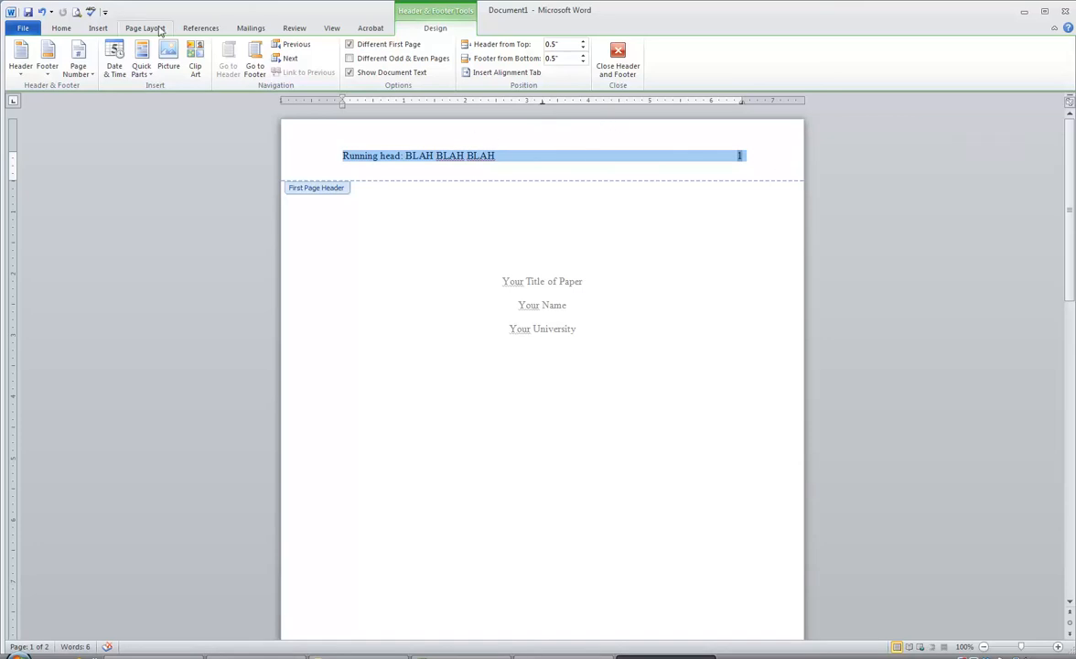
click(58, 28)
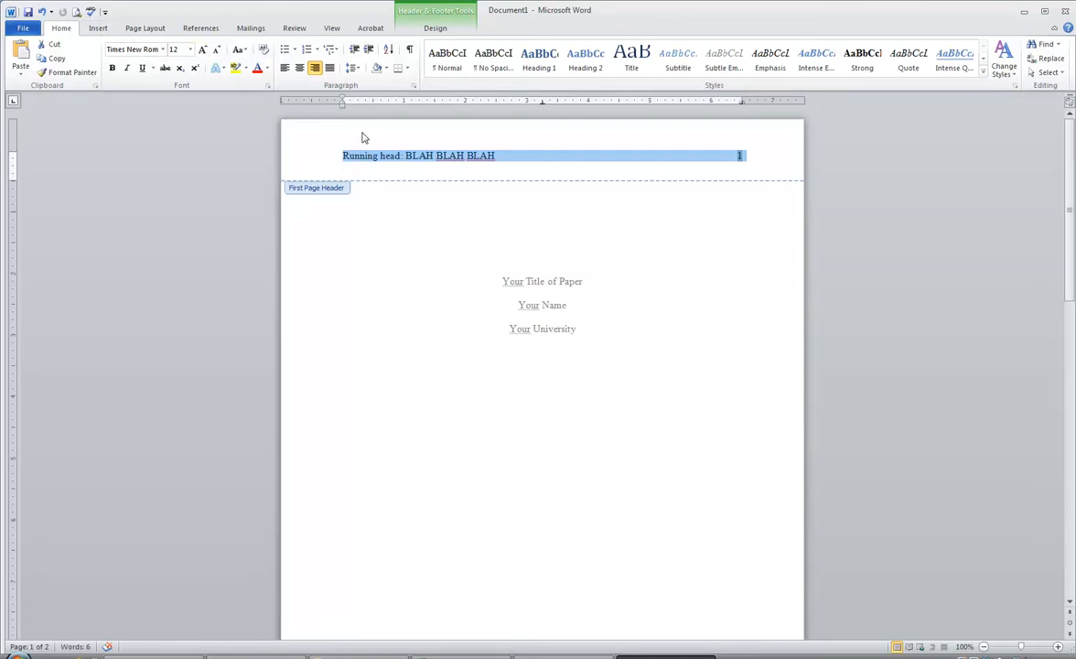
double_click(494, 291)
scroll(494, 330, up, 5)
drag(502, 239, 518, 416)
click(475, 349)
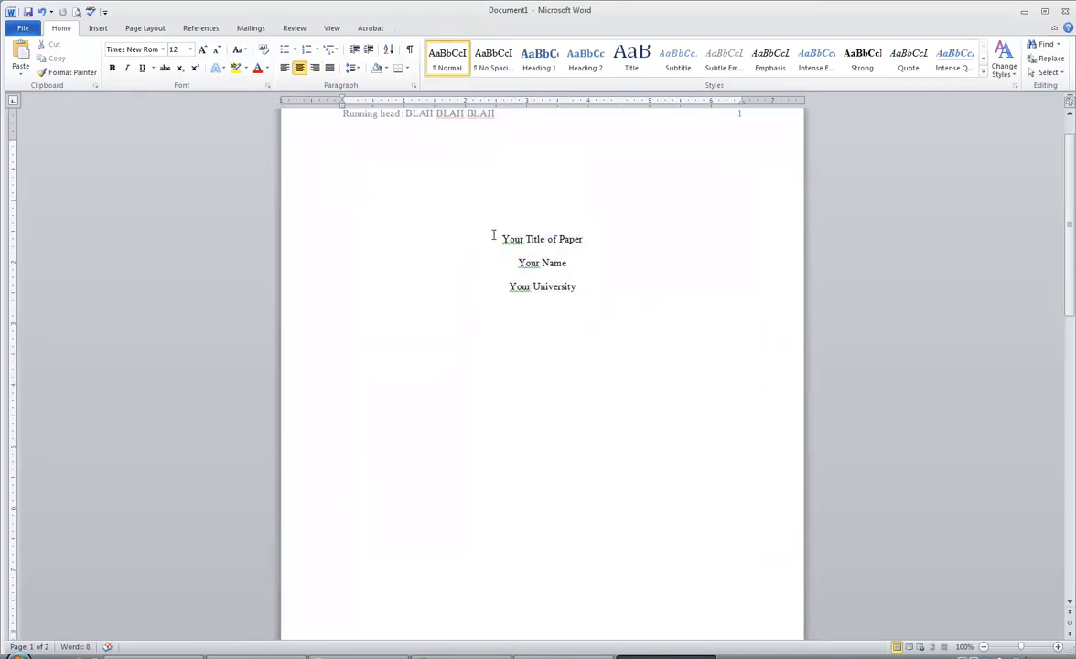
Copy the "Your Title of Paper" line from the title page and paste it as text only at the start of page two.
drag(493, 235, 589, 238)
right_click(568, 254)
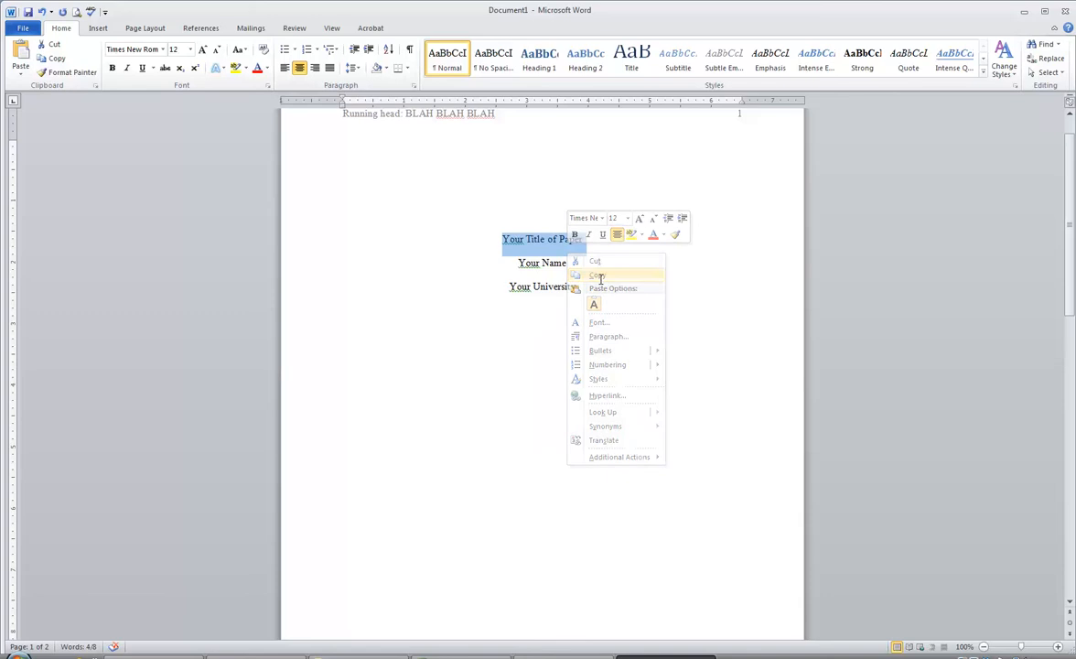
click(599, 276)
scroll(574, 360, down, 10)
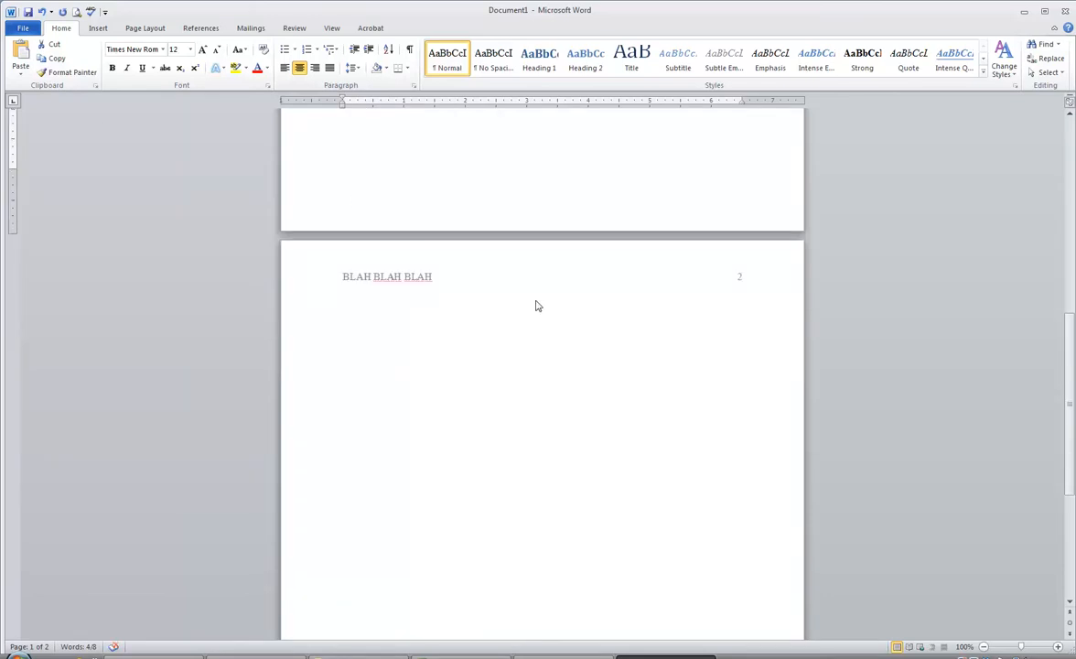
click(543, 309)
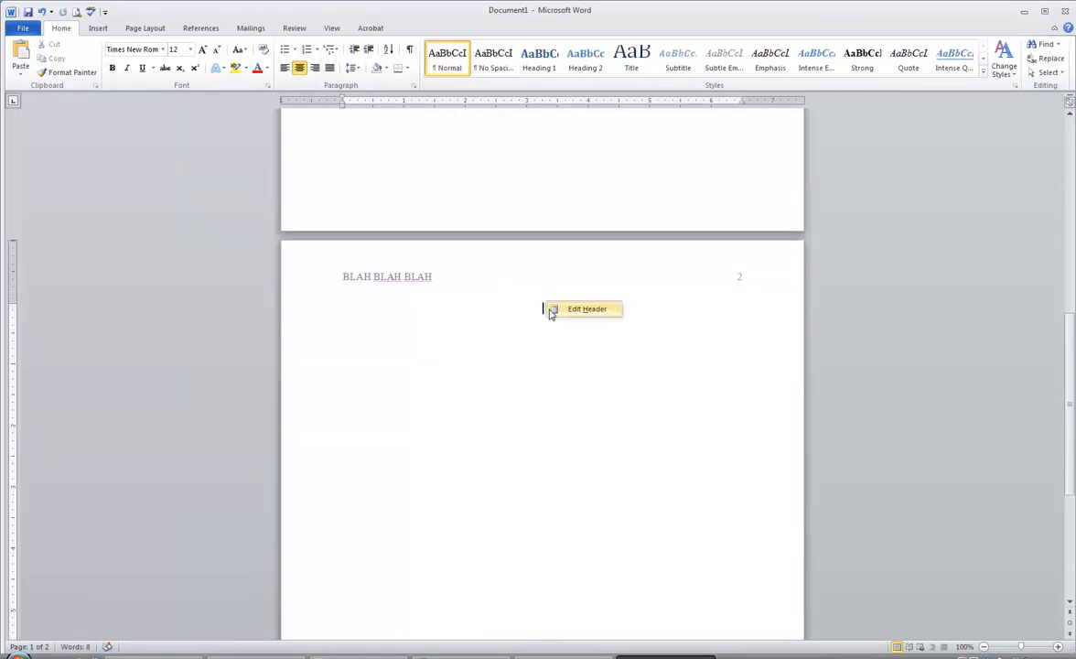
right_click(534, 306)
click(601, 359)
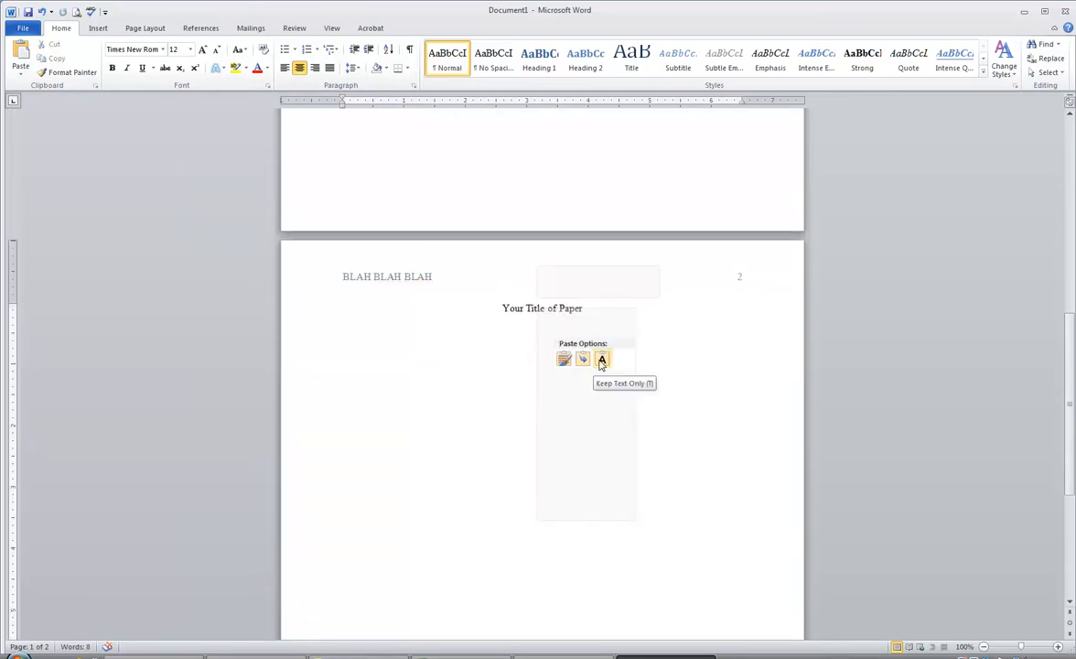
click(602, 358)
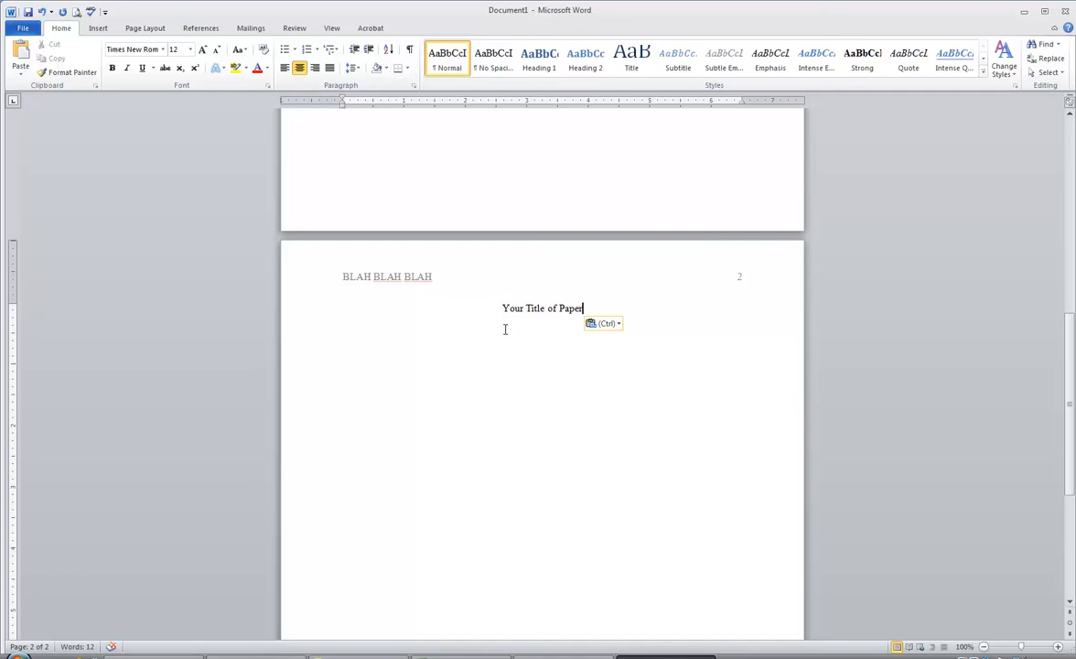
Add a left-aligned line below the second page's title, indent it by one tab, and enter "Start here.".
key(Return)
click(284, 69)
key(Tab)
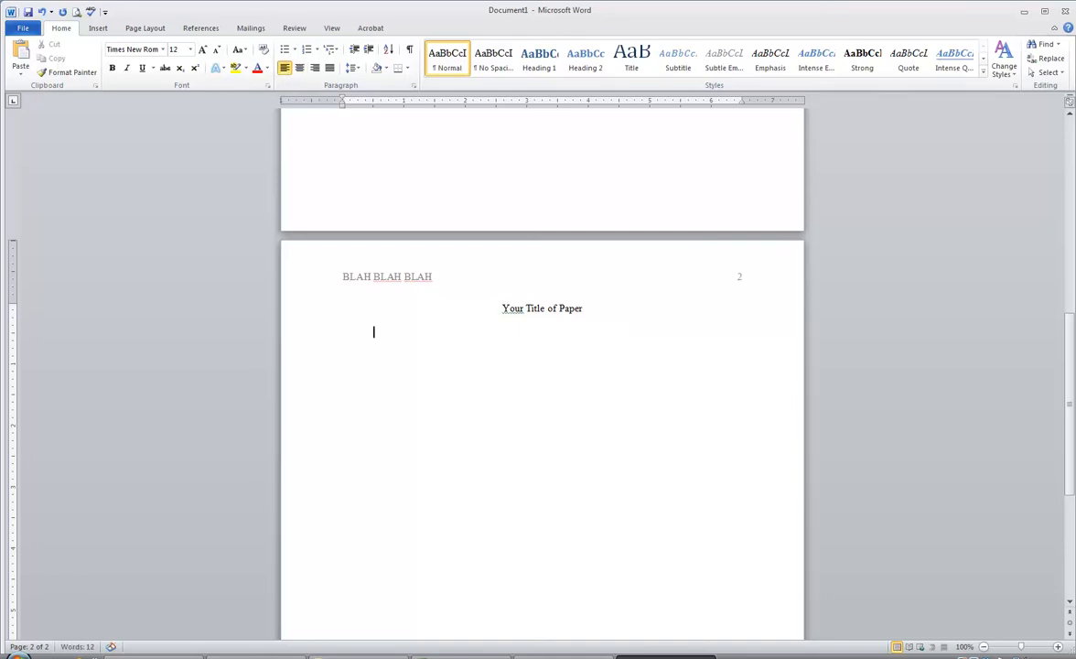
text(Start here.)
Check which page margin preset the document uses, and return to the body without changing it.
click(149, 29)
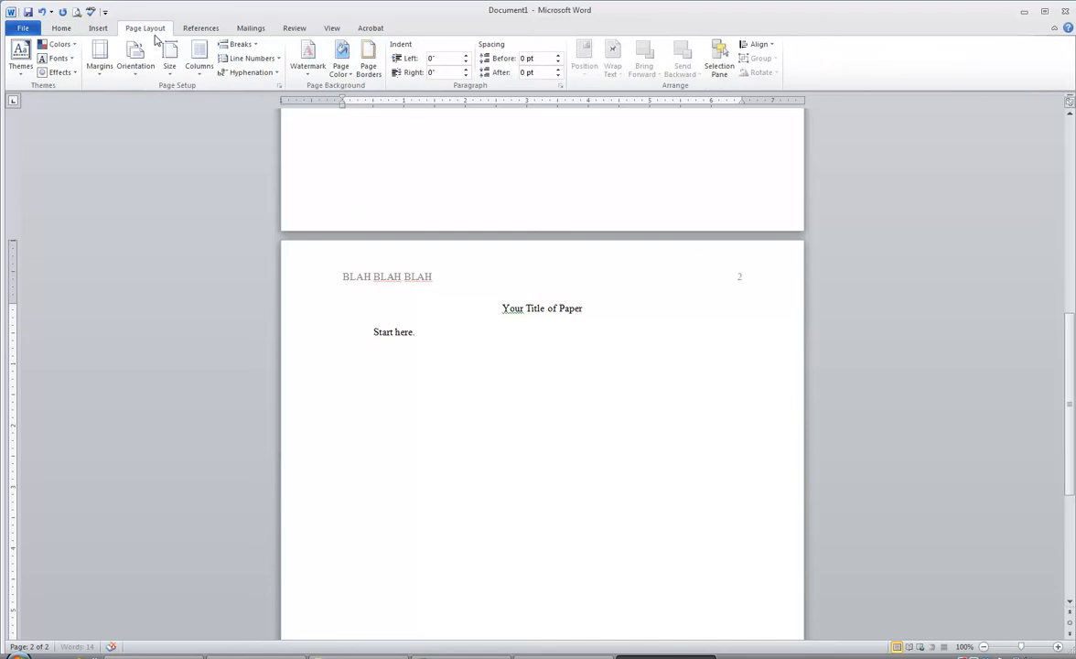
click(102, 72)
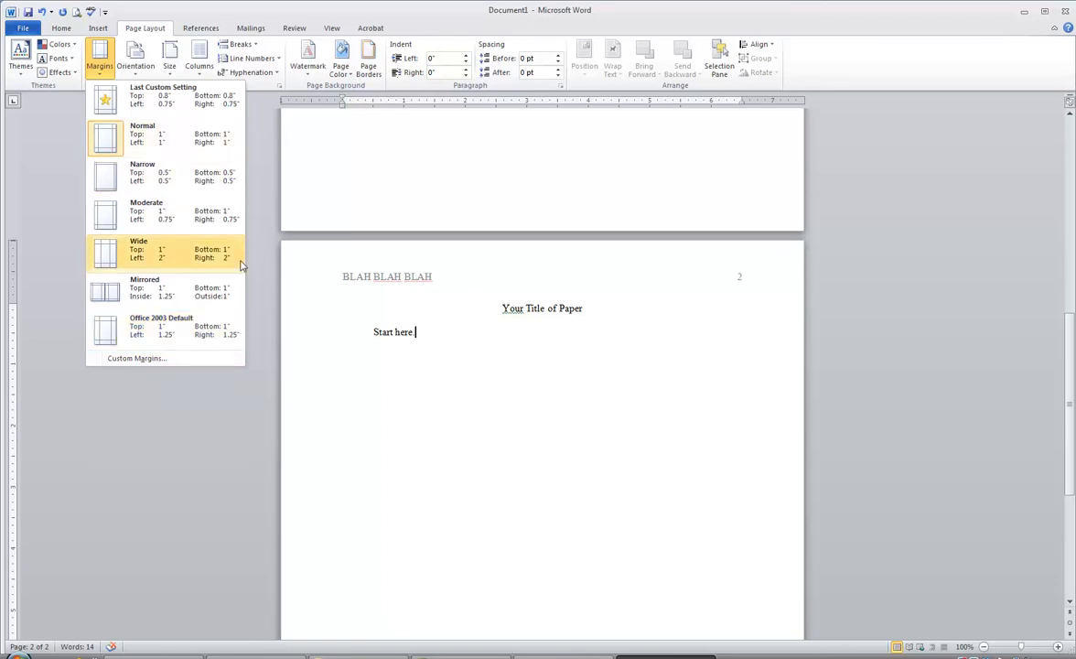
click(377, 513)
click(358, 353)
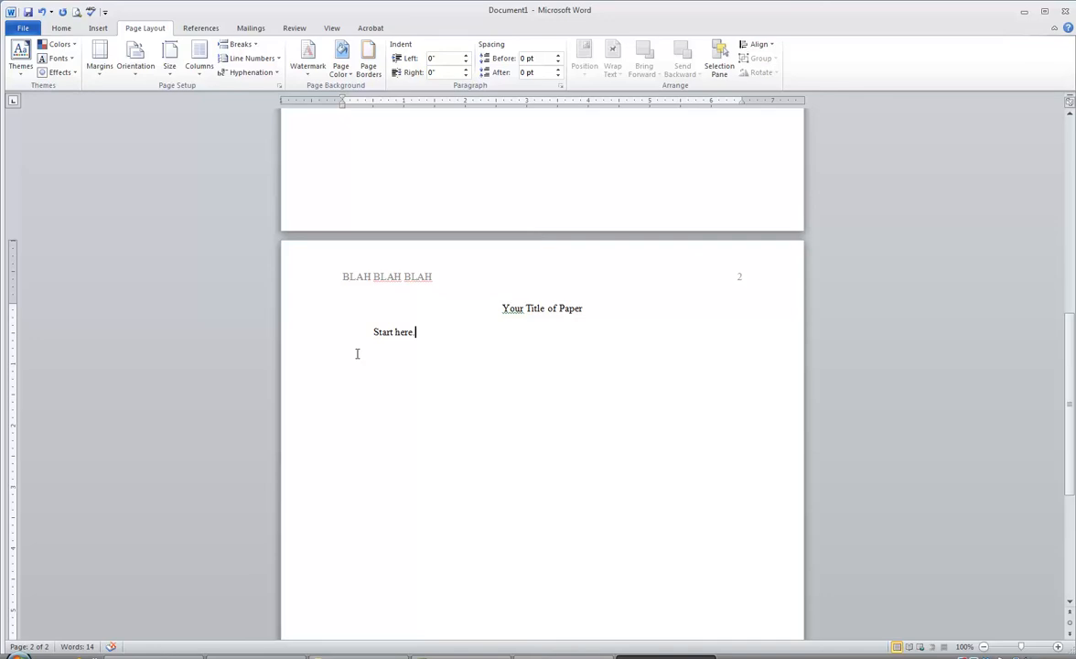